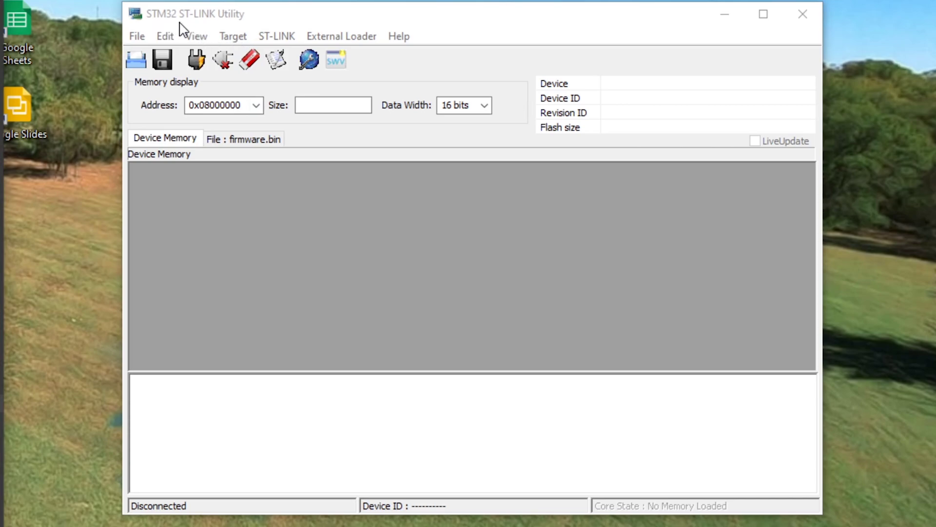
In ST-LINK Utility's Option Bytes, set read-out protection to Level 1, then back to Level 0
click(328, 104)
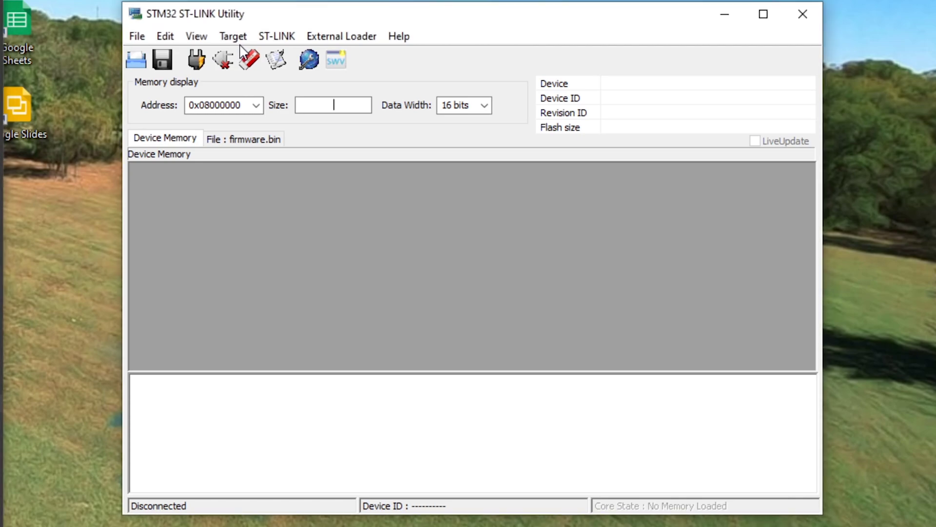
click(234, 37)
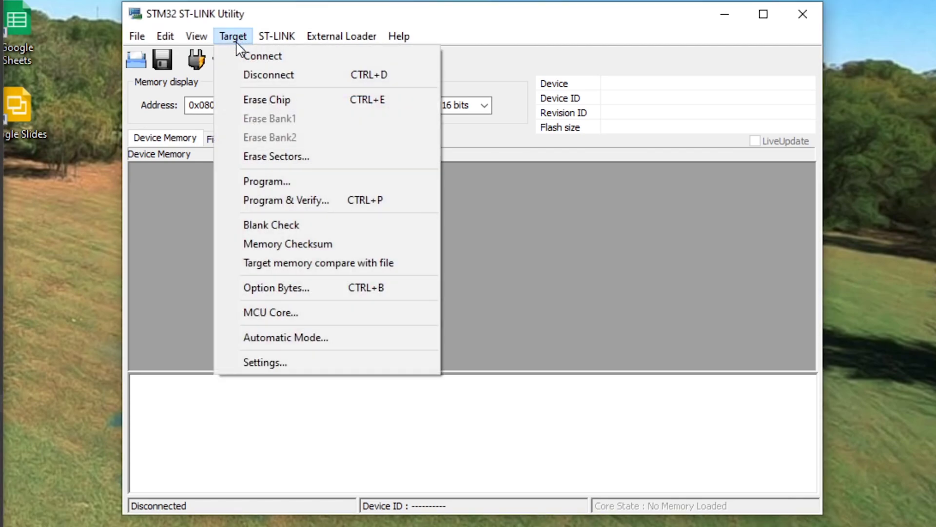
click(292, 288)
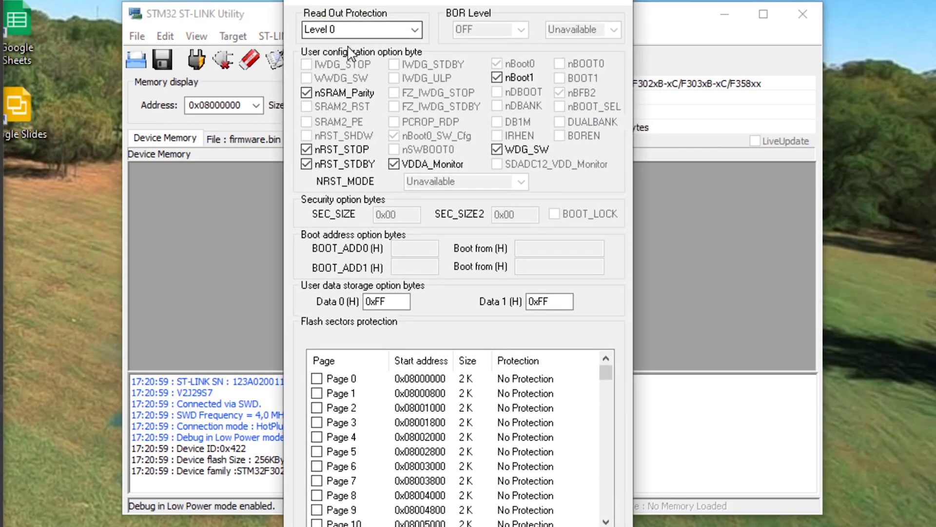
click(415, 30)
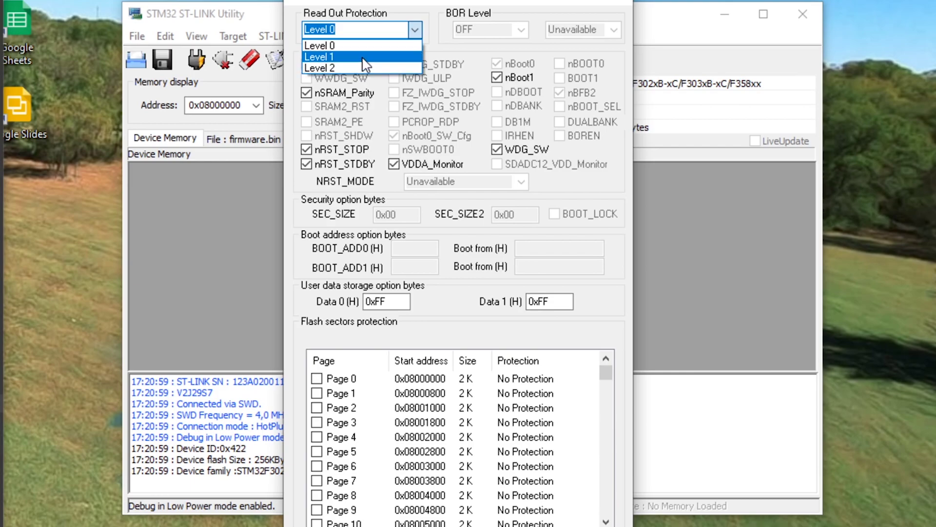
click(369, 56)
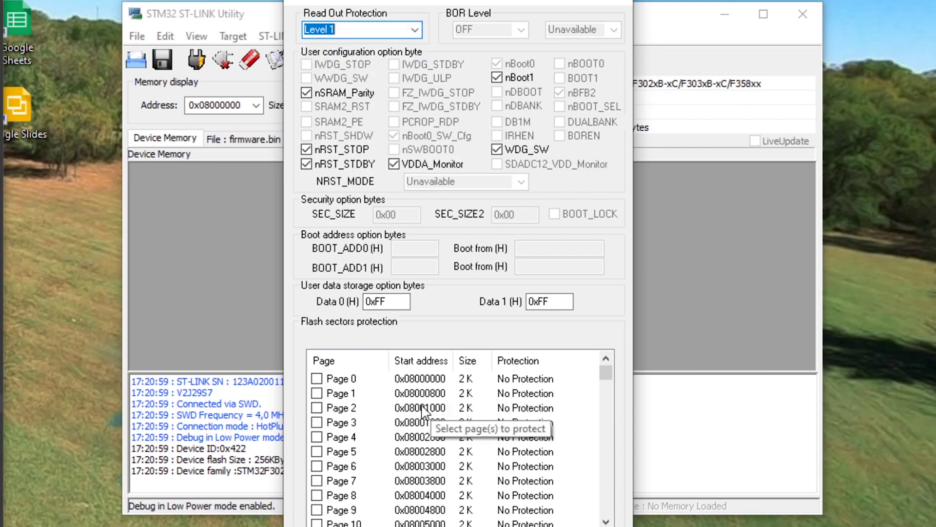
click(415, 31)
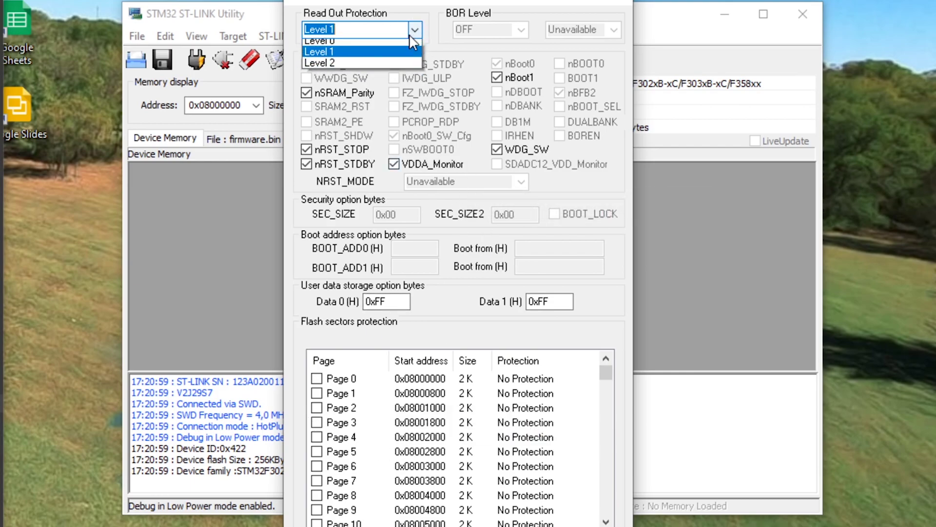
click(346, 44)
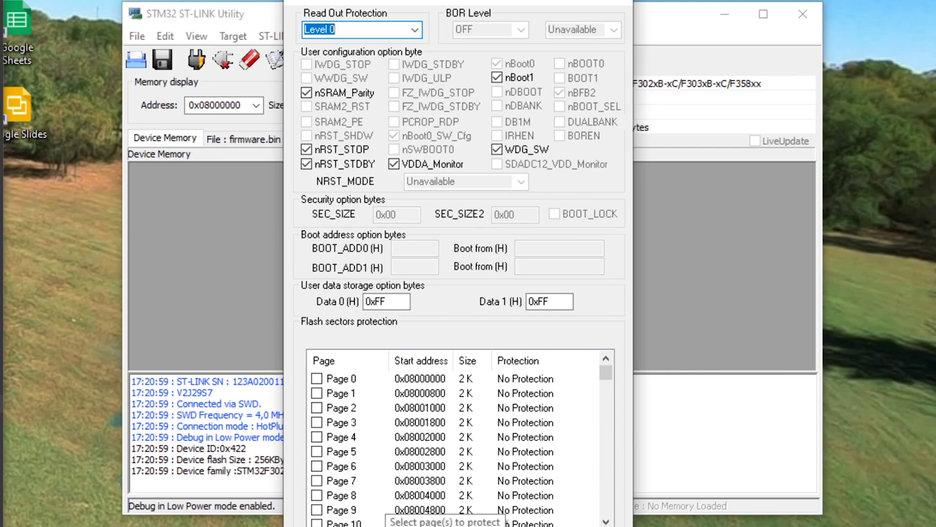
click(358, 512)
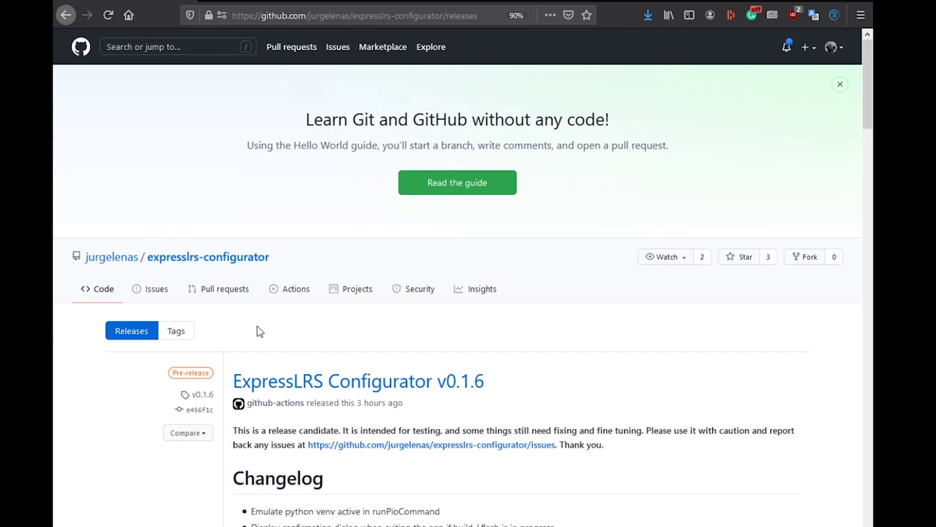
Download ExpressLRS-Configurator-Setup-0.1.6.exe from the v0.1.6 release assets on GitHub
scroll(292, 403, down, 3)
scroll(291, 320, down, 1)
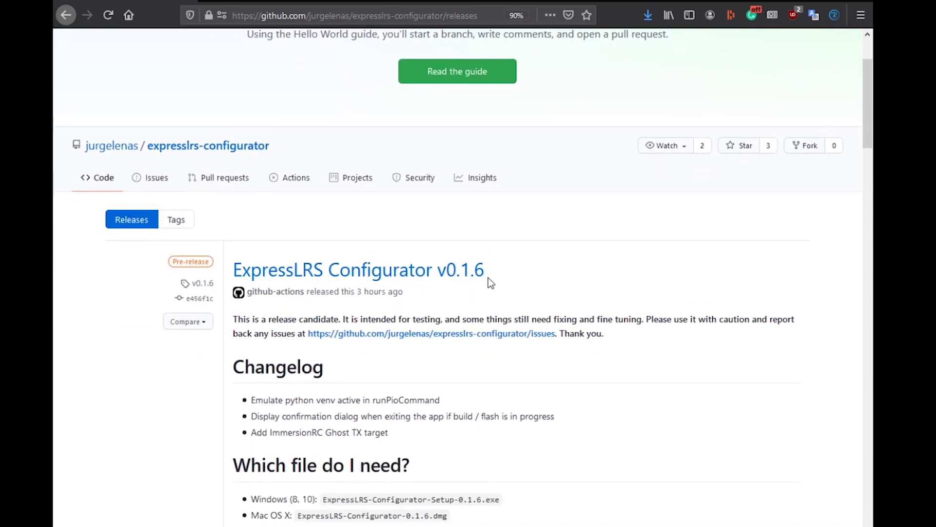
scroll(488, 280, down, 9)
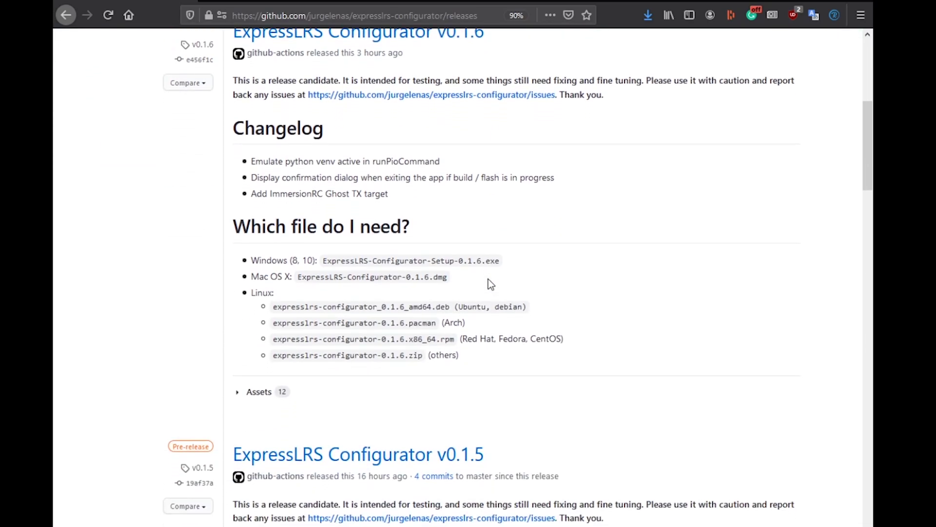
click(242, 396)
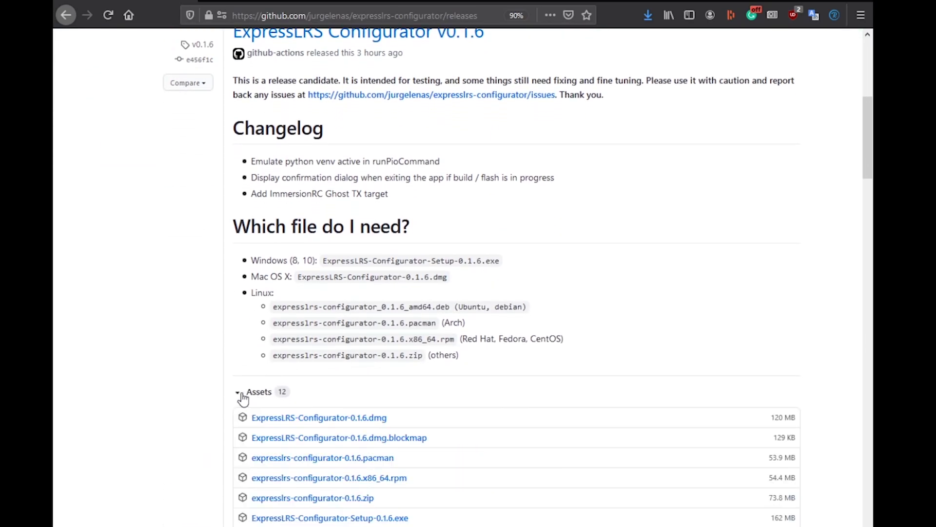
scroll(384, 420, down, 1)
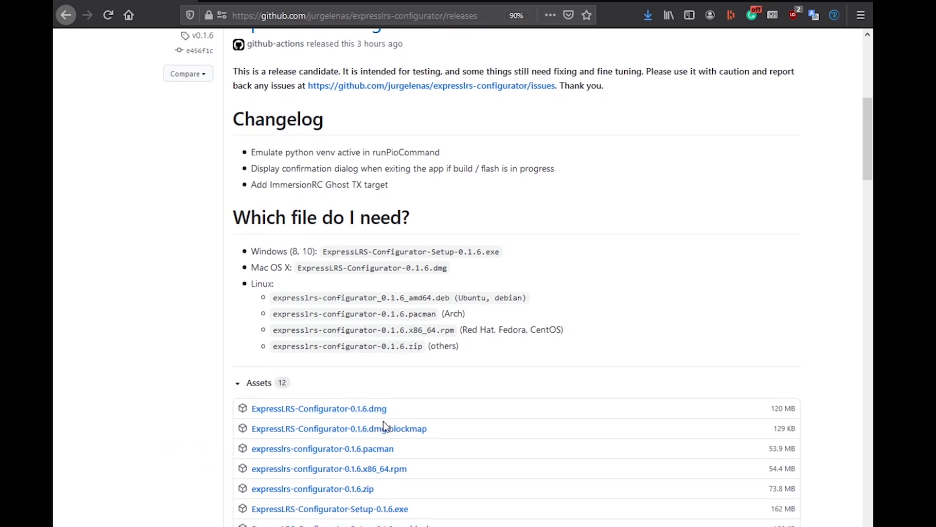
scroll(383, 420, down, 4)
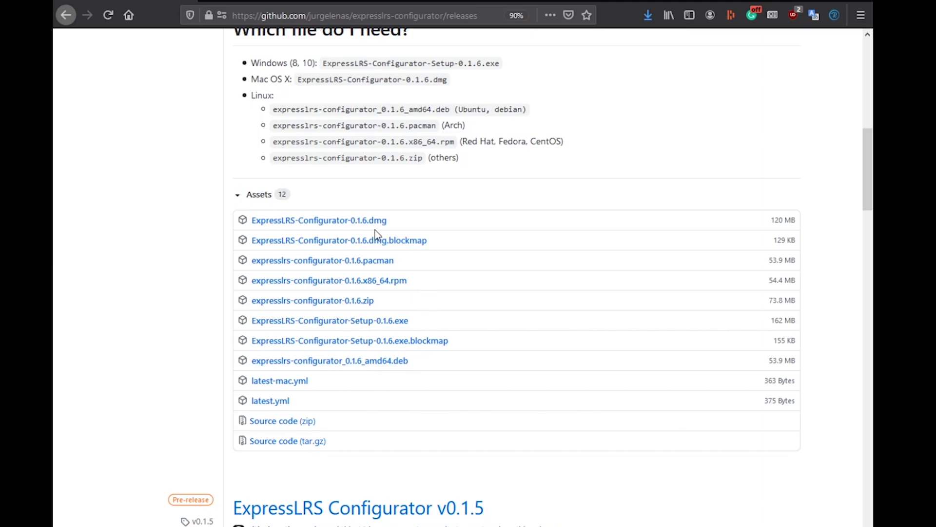
click(385, 319)
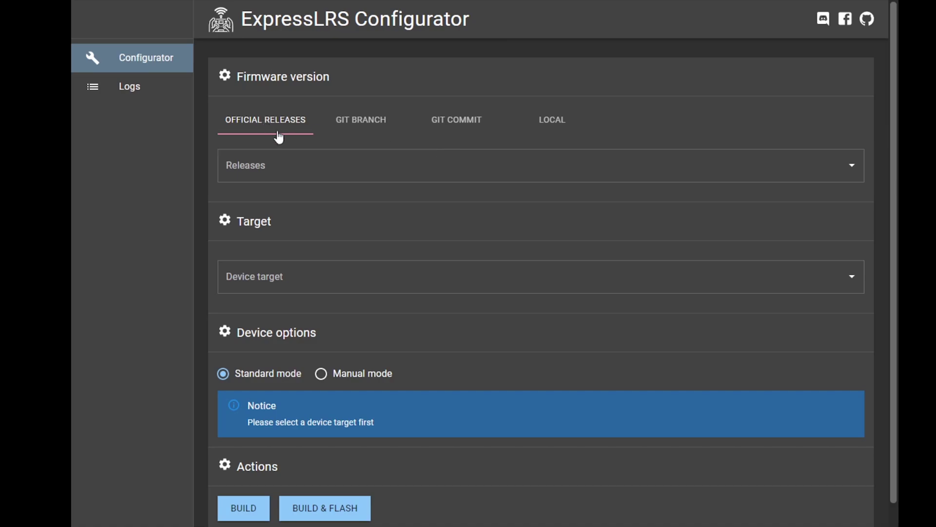
Pick 0.1.3-RC2 from the Official Releases dropdown as the firmware version
click(276, 162)
click(284, 205)
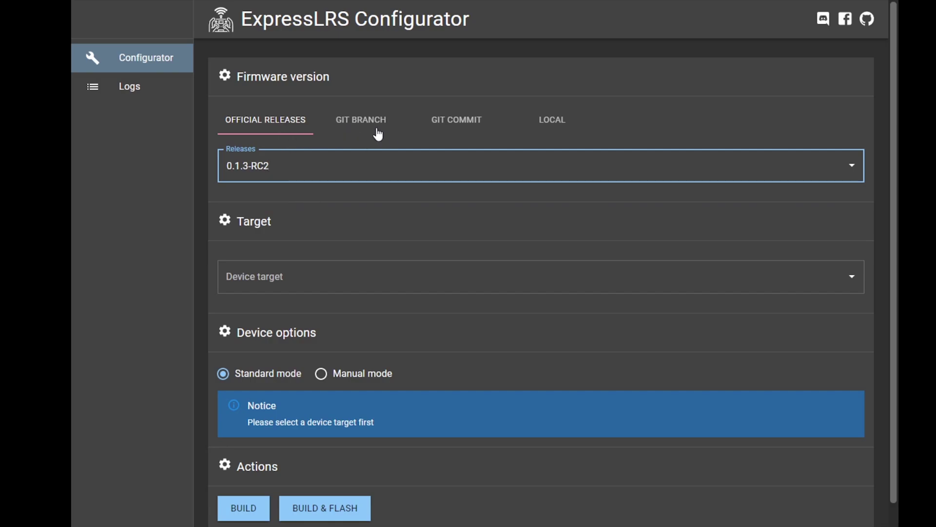
Switch the firmware source to the develop git branch
click(348, 129)
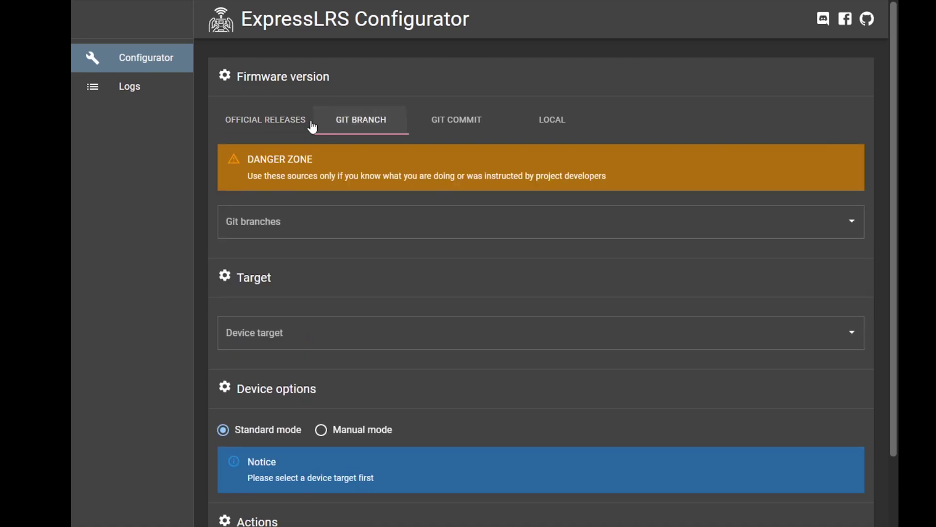
click(326, 229)
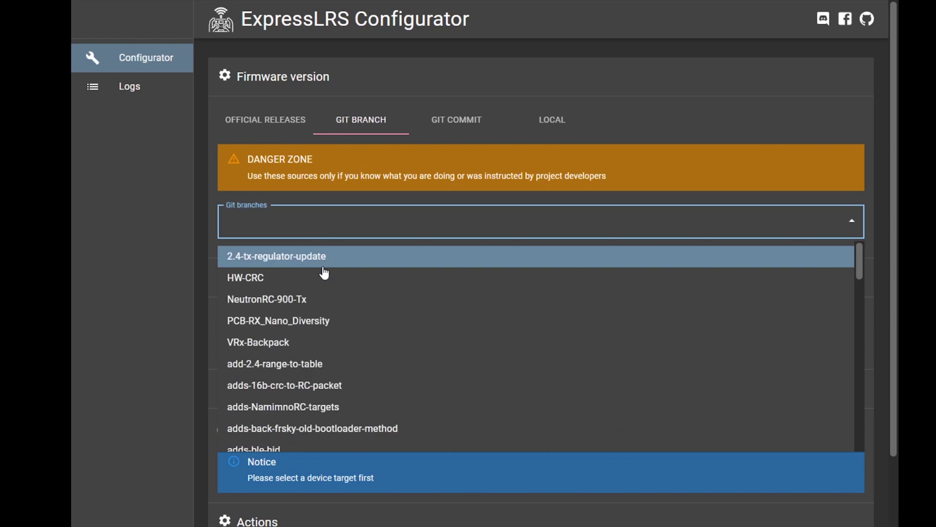
text(develop)
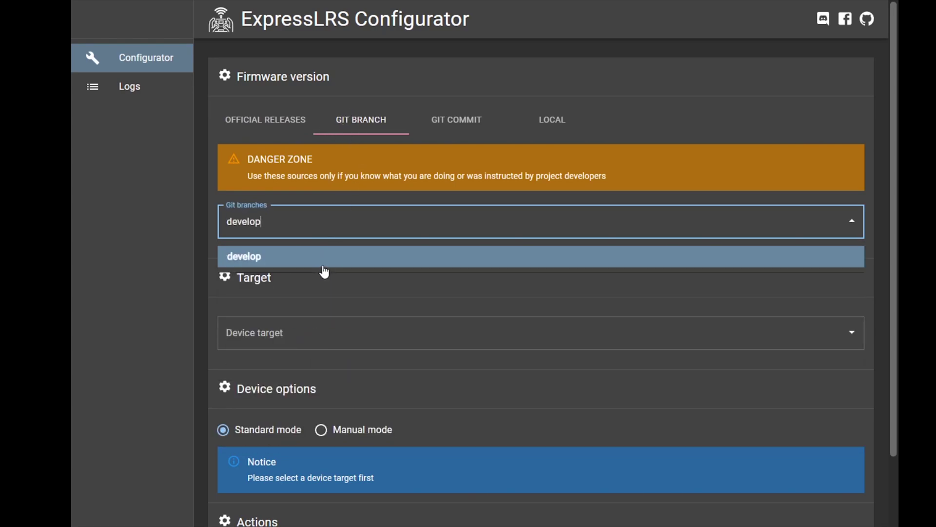
double_click(323, 266)
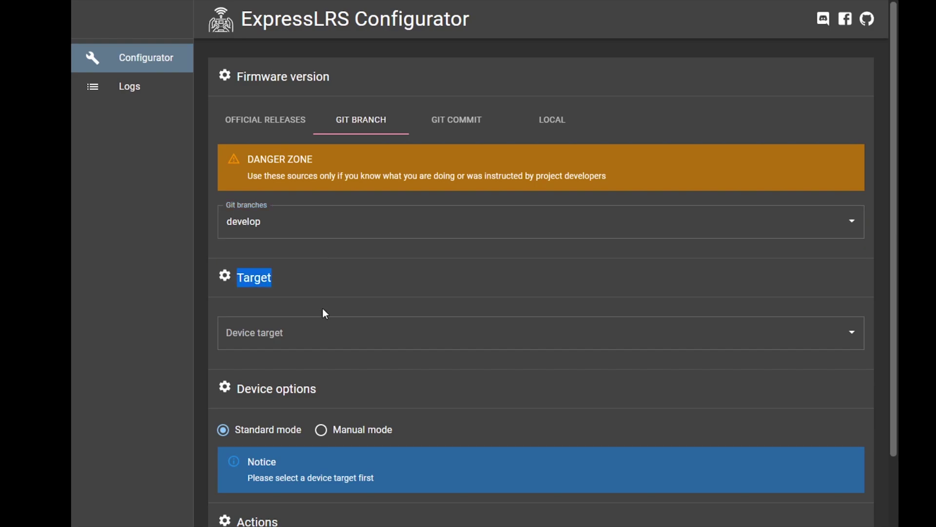
Set the device target to GHOST_2400_TX_via_STLINK
click(337, 340)
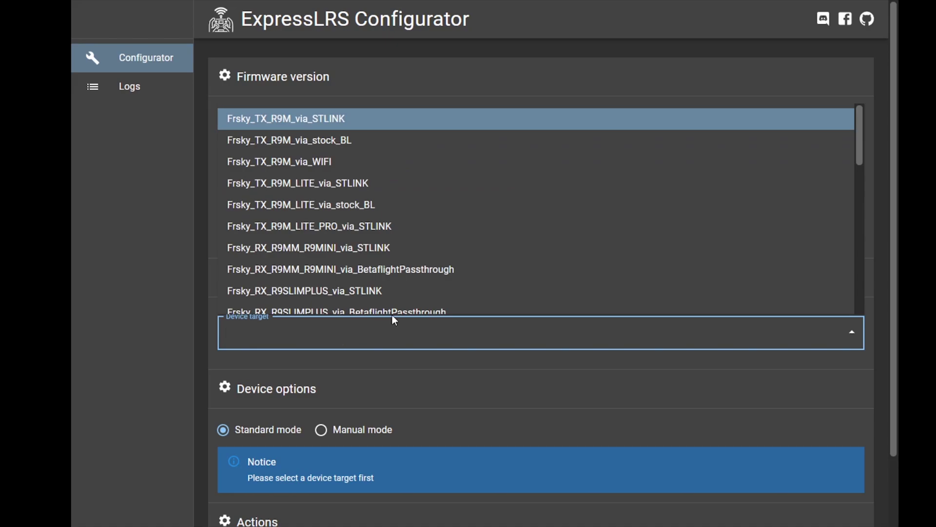
scroll(407, 286, down, 10)
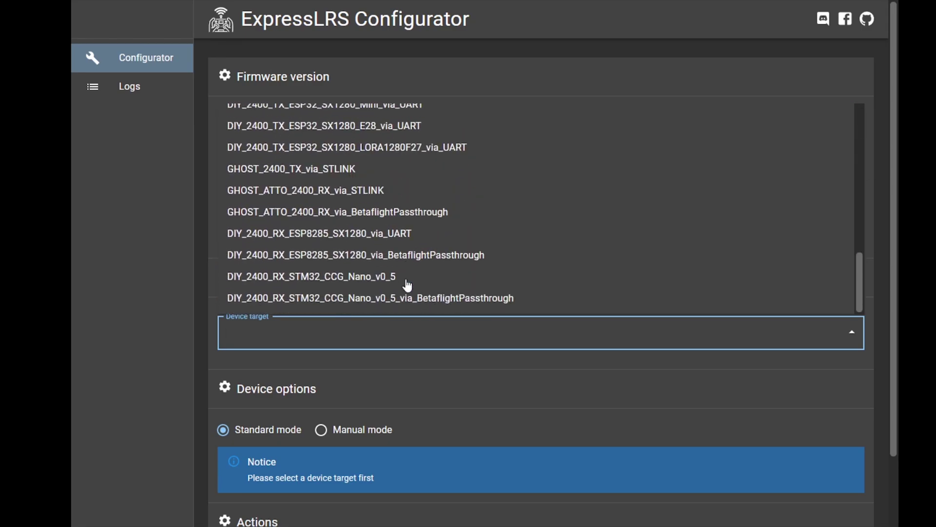
text(ghost)
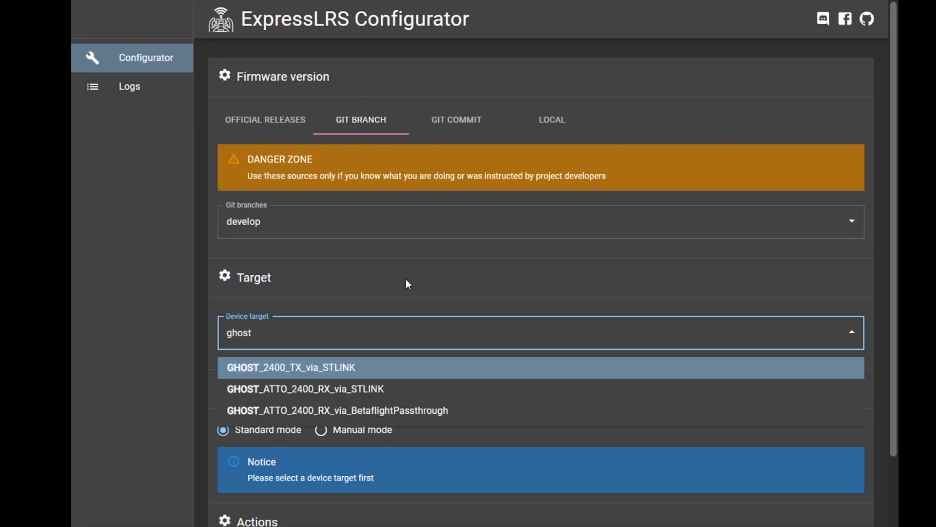
click(339, 374)
Toggle REGULATORY_DOMAIN_ISM_2400 off and back on, leaving it enabled
scroll(454, 388, down, 4)
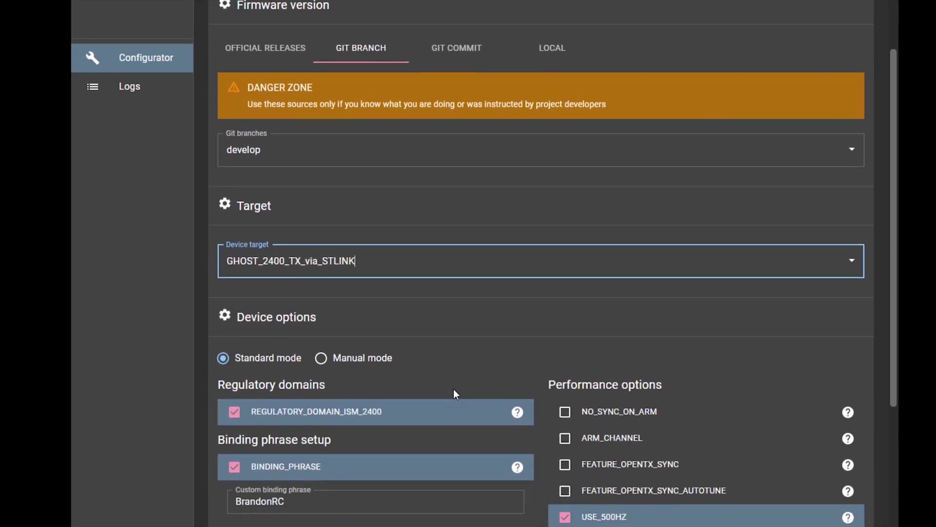
click(234, 285)
click(235, 285)
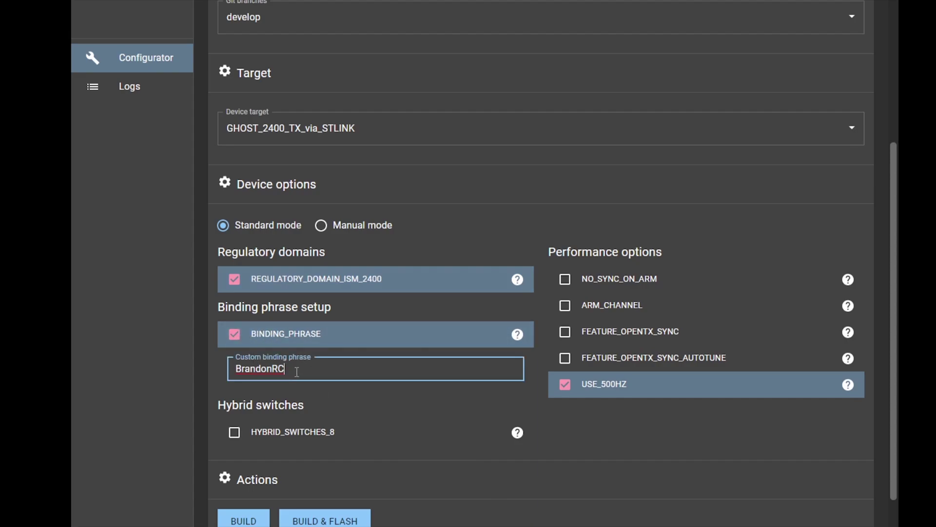
Keep BINDING_PHRASE enabled and replace the custom binding phrase with a new one
click(234, 339)
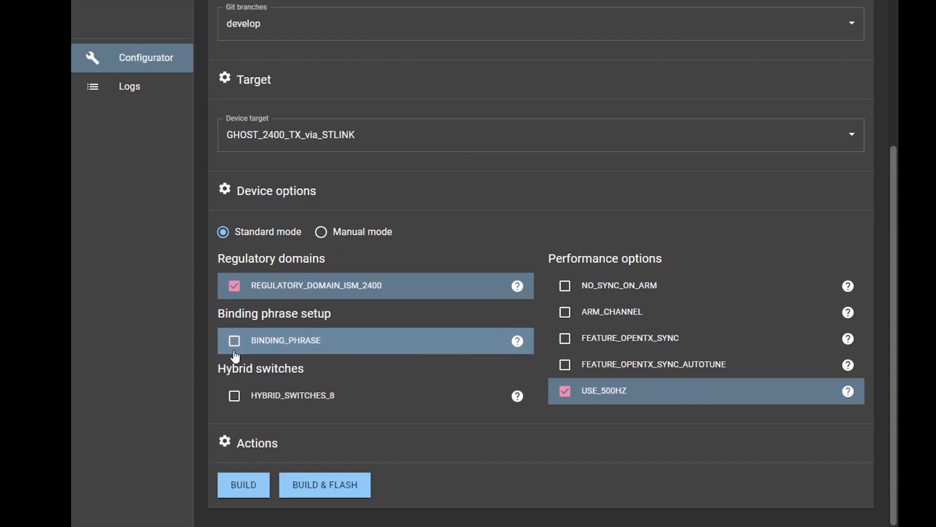
click(234, 344)
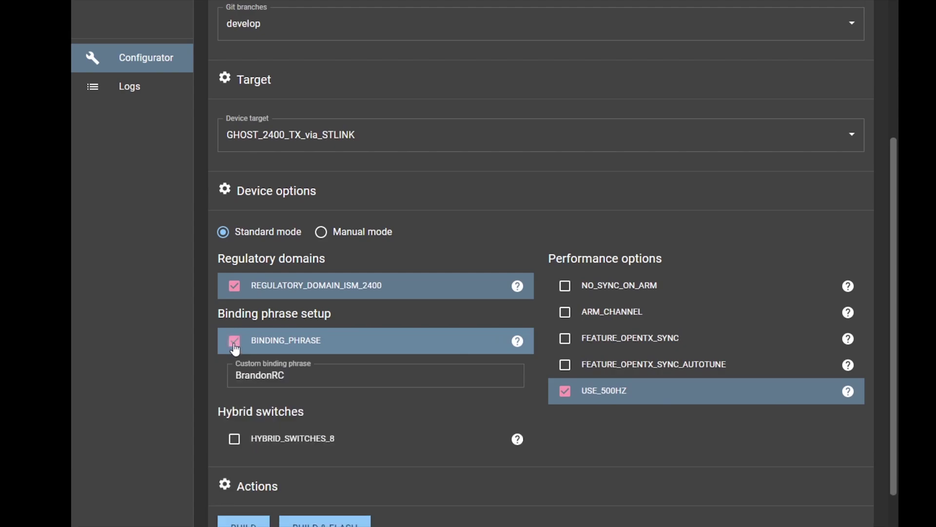
drag(302, 384, 211, 371)
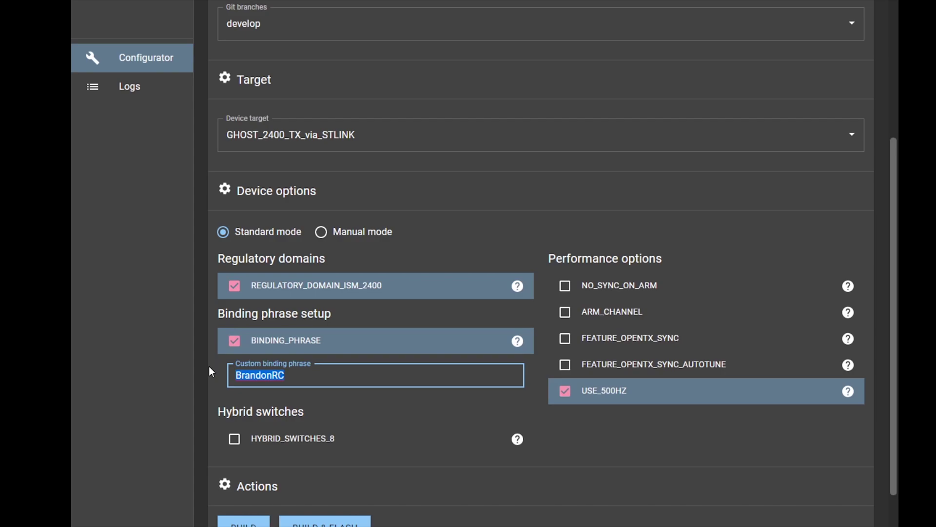
text(Th)
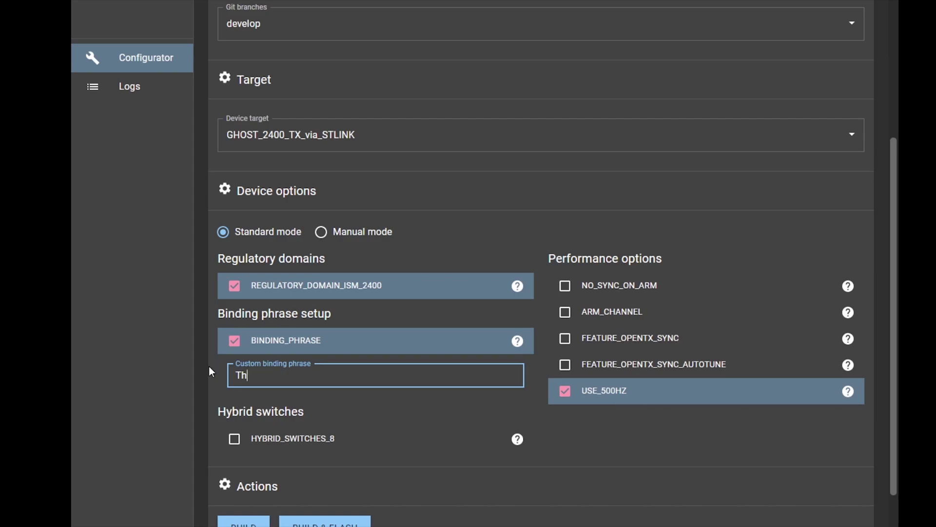
text(isismyphrase)
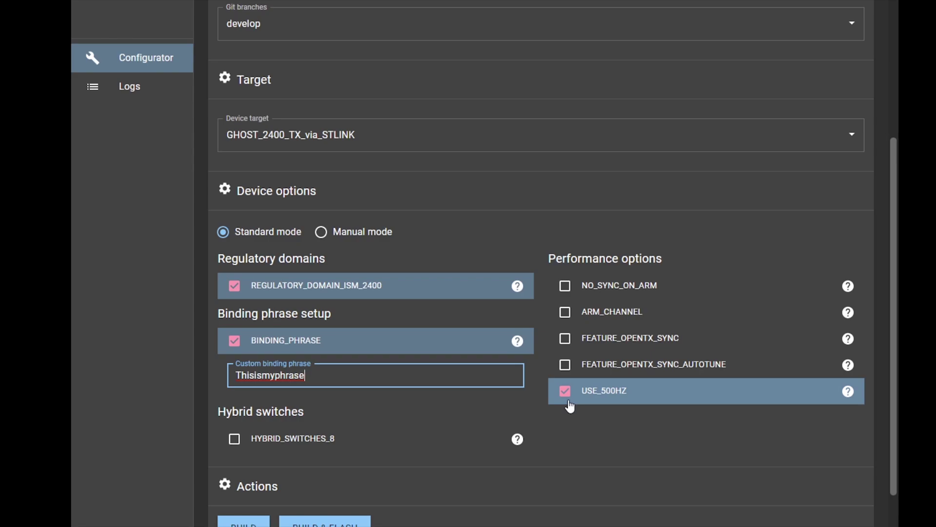
scroll(609, 432, down, 1)
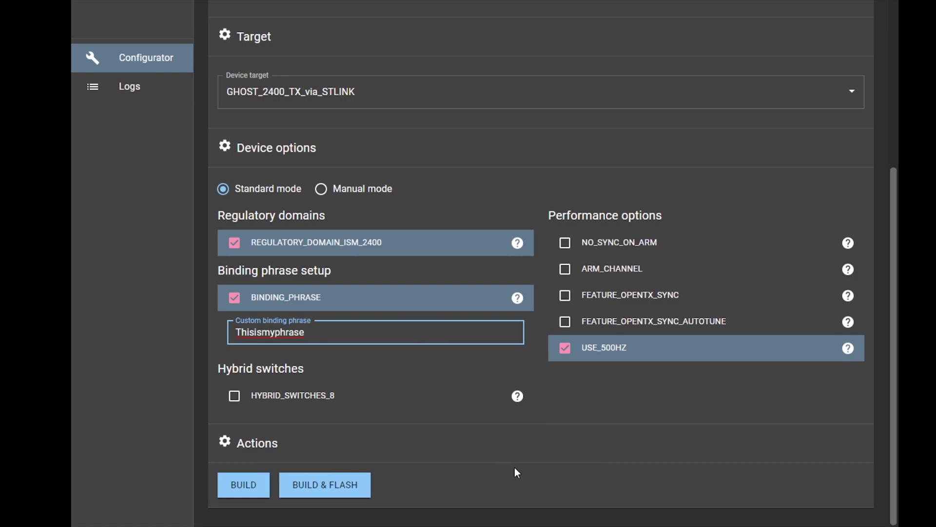
Run BUILD & FLASH and wait until the logs show the GHOST_2400_TX flash succeeded
click(297, 497)
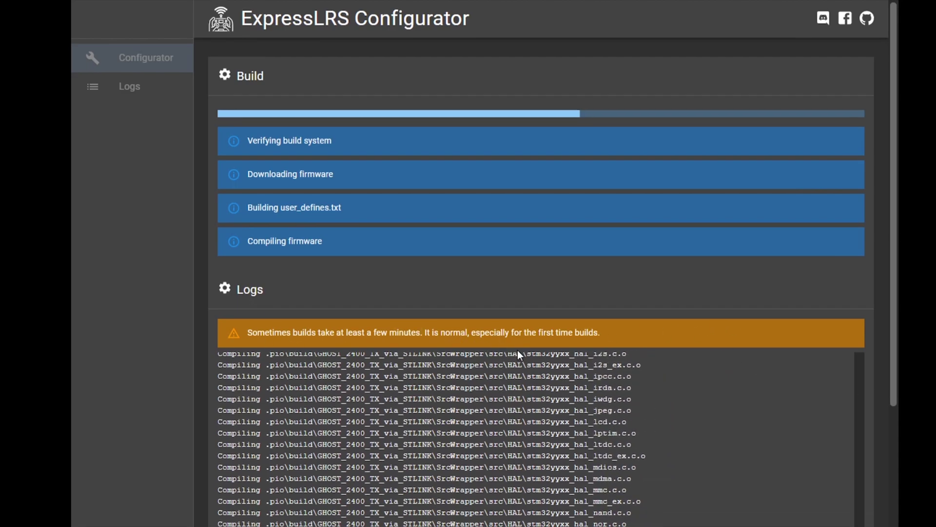
scroll(516, 351, down, 3)
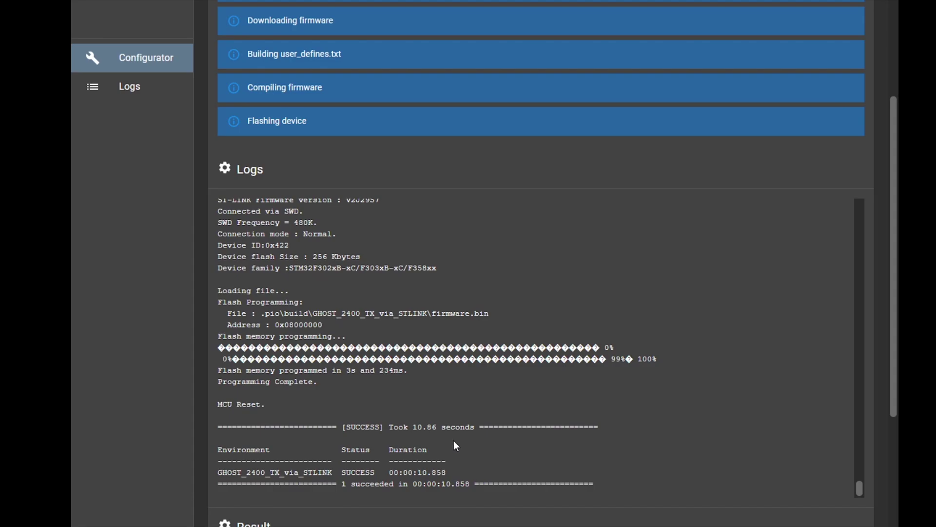
scroll(456, 445, down, 4)
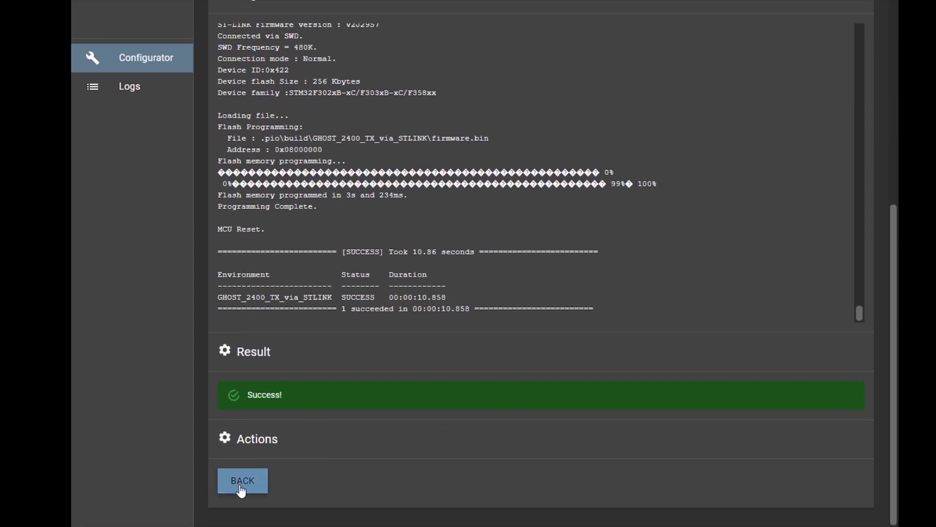